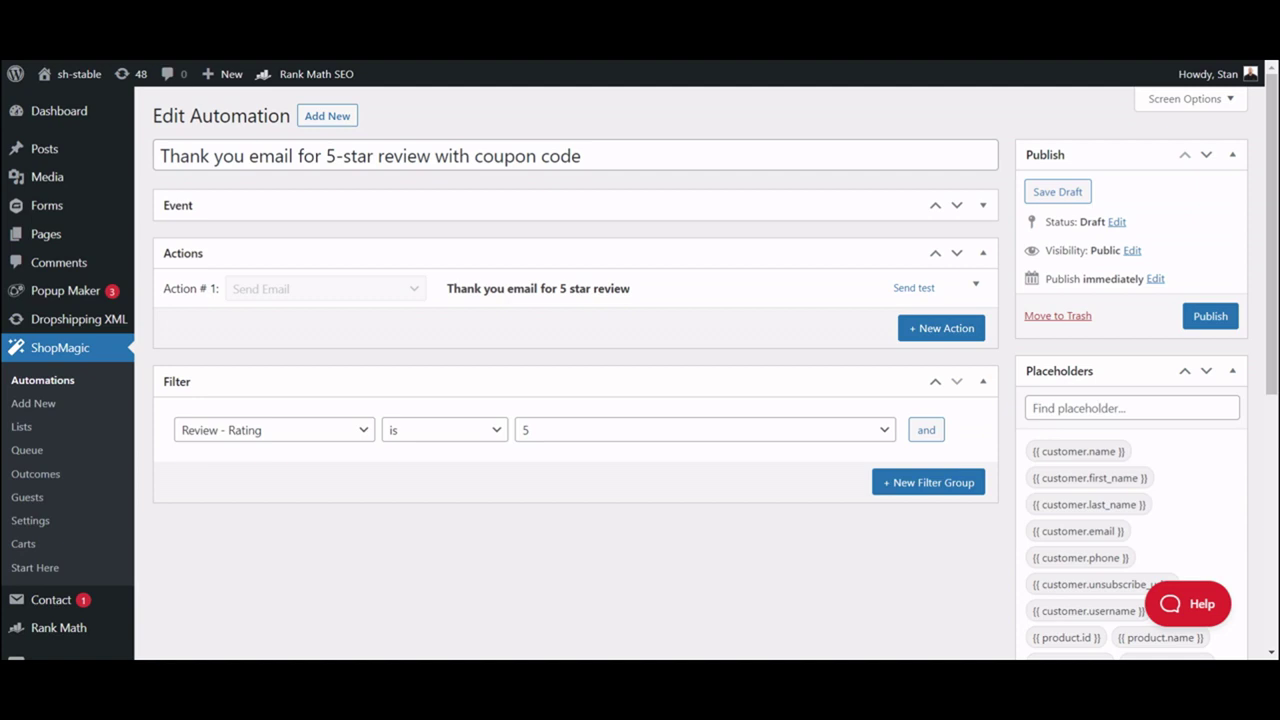
left_click_drag(168, 155, 647, 193)
left_click(621, 190)
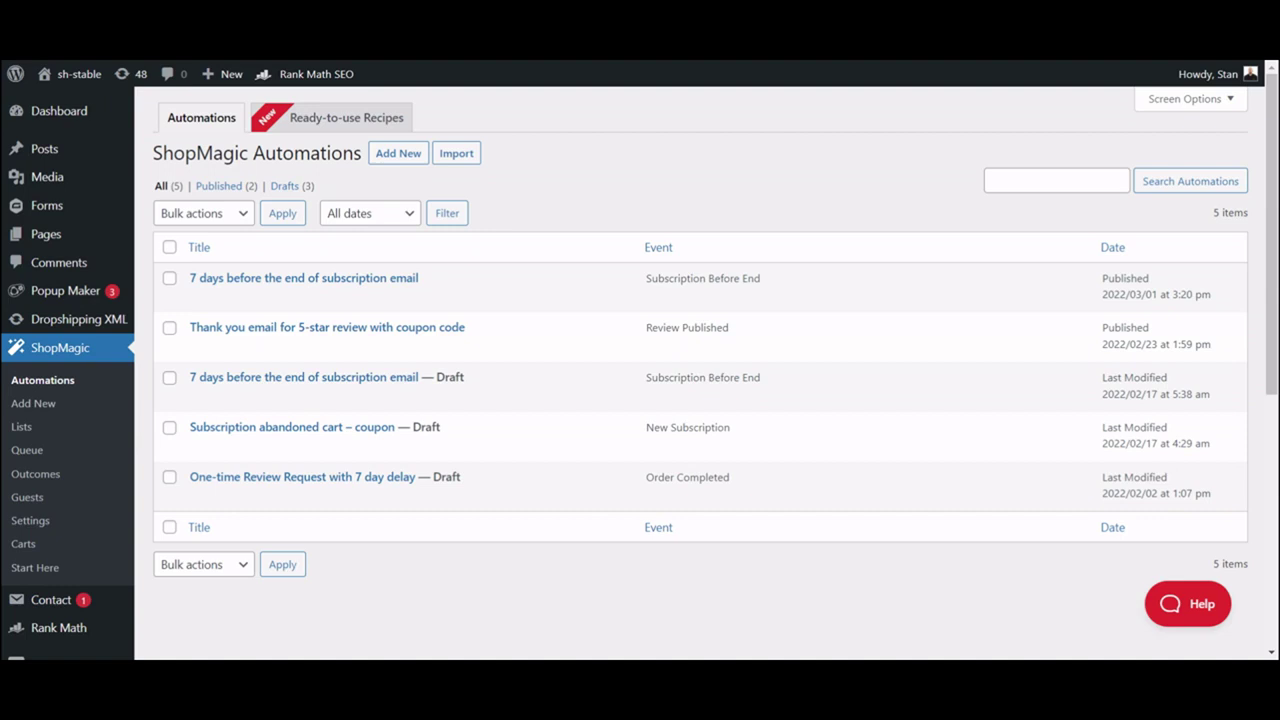
Look through the ready-to-use automation recipes, and return to the list of existing automations
left_click(398, 117)
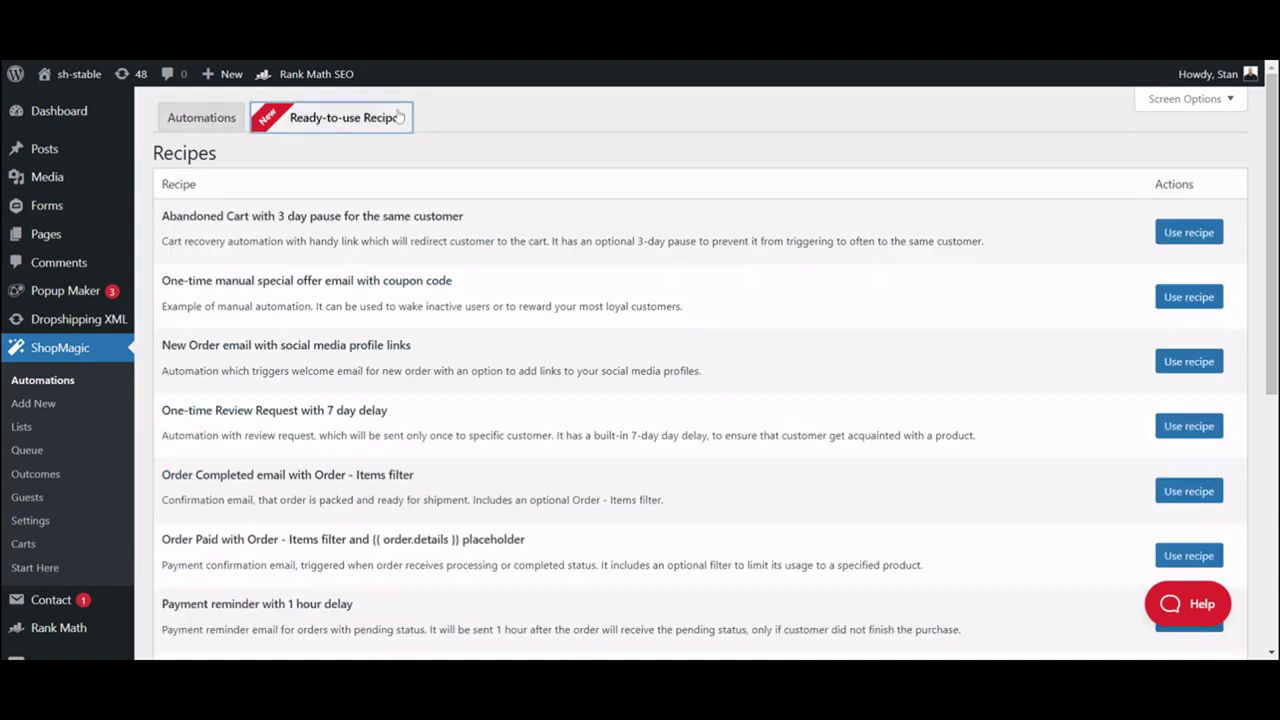
scroll(398, 117, "down", 1)
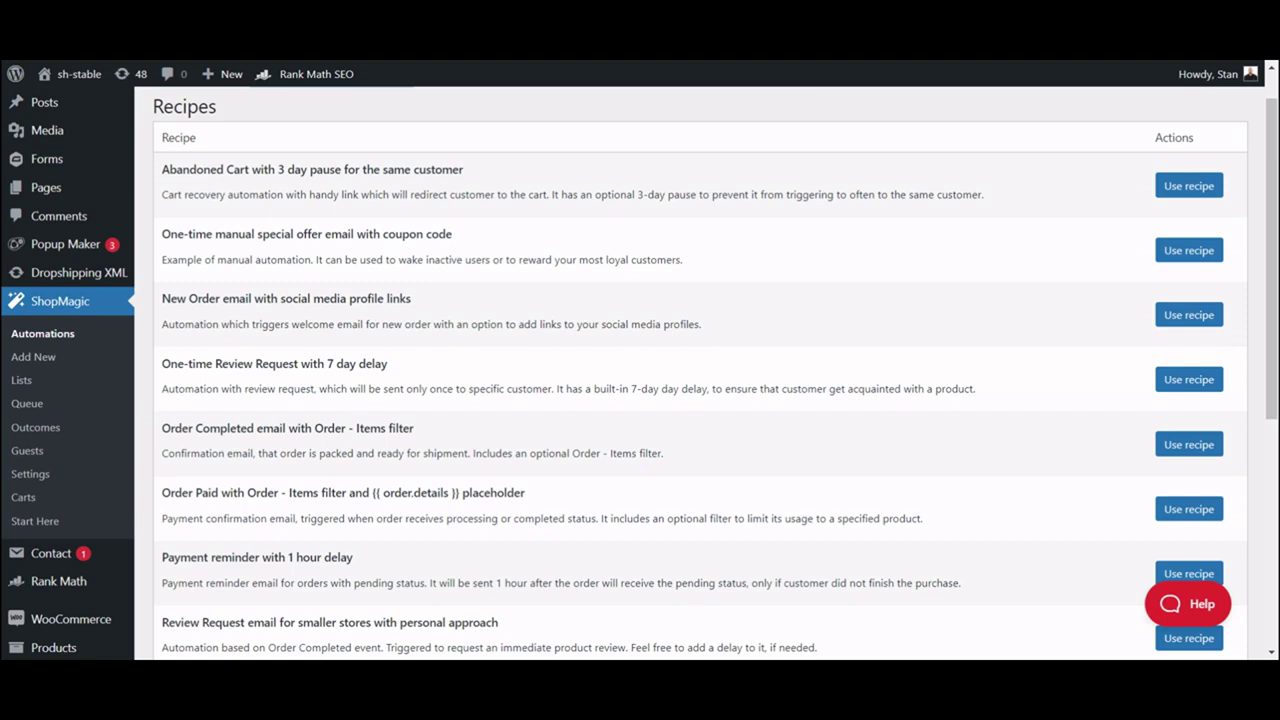
scroll(700, 370, "up", 1)
left_click(203, 119)
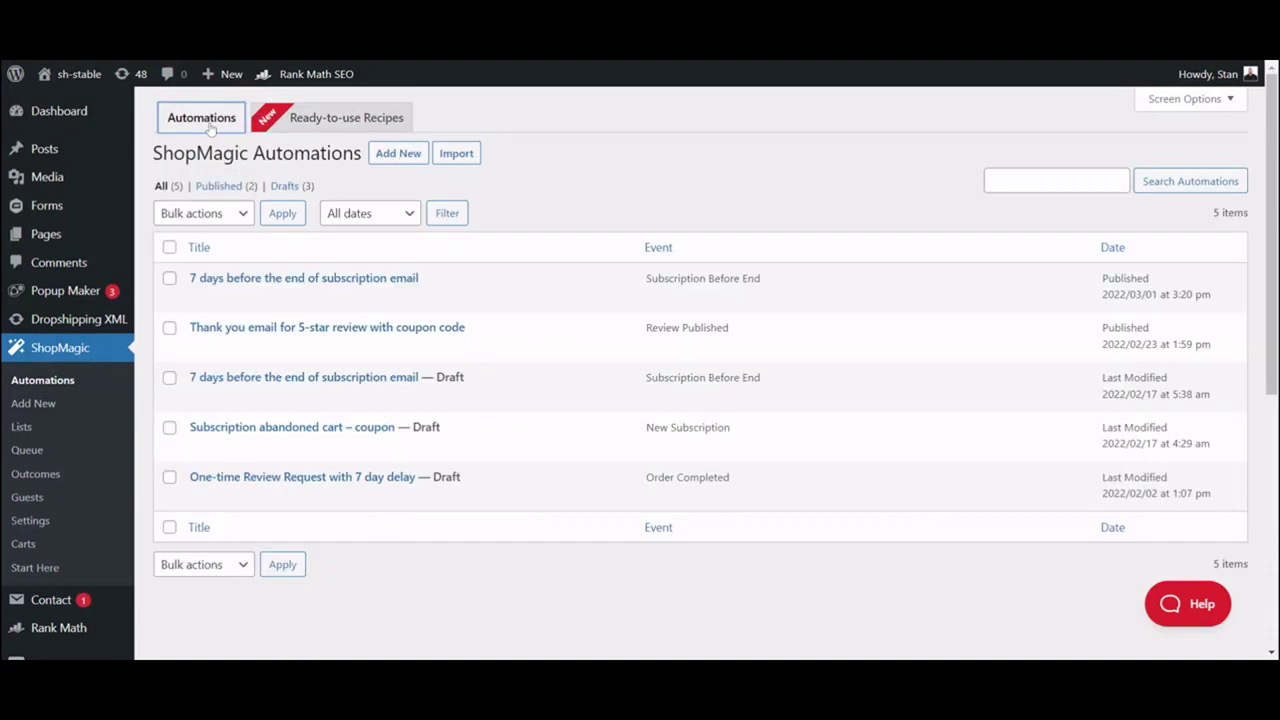
Create a new automation titled "Thank you email for my customers"
left_click(397, 155)
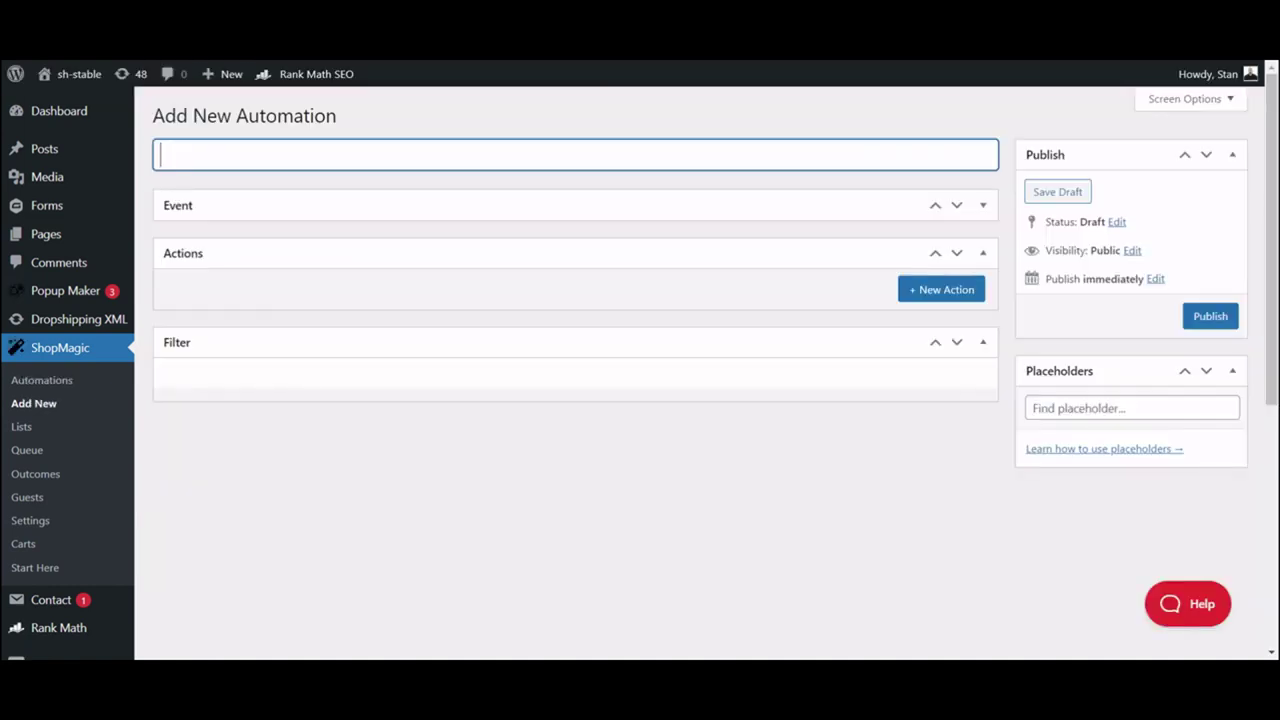
left_click(414, 165)
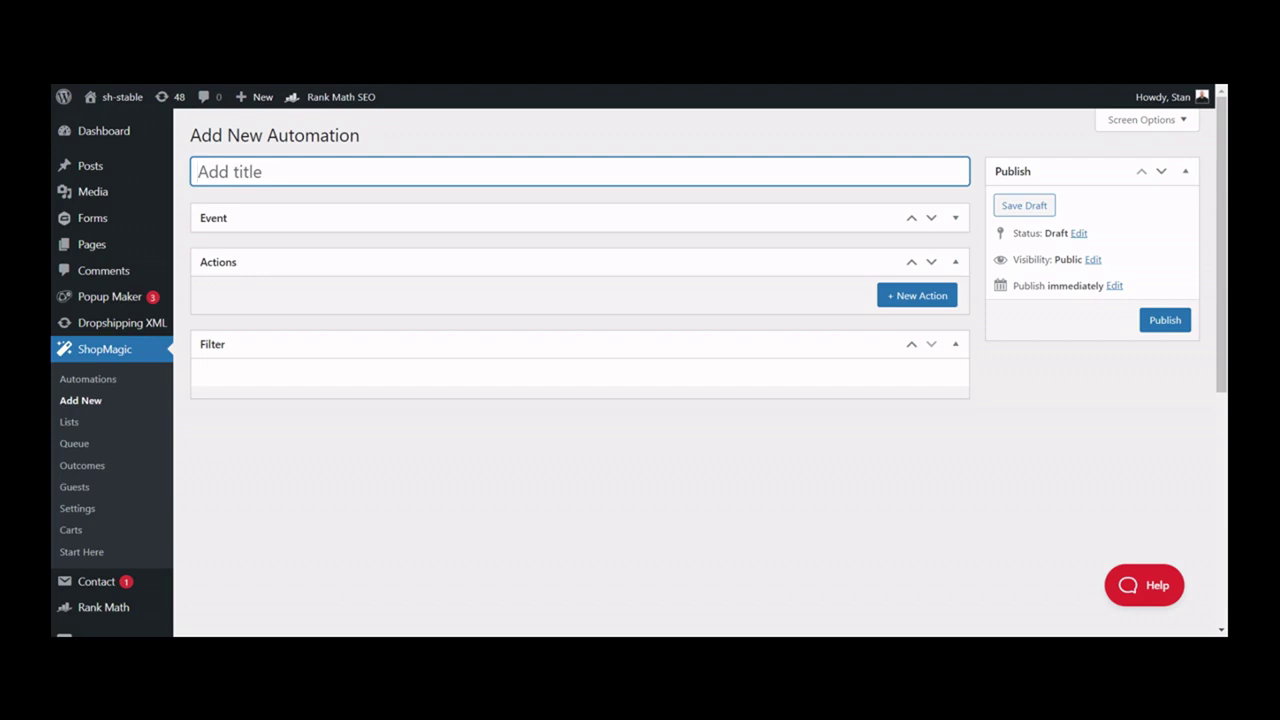
type("Thank you email ")
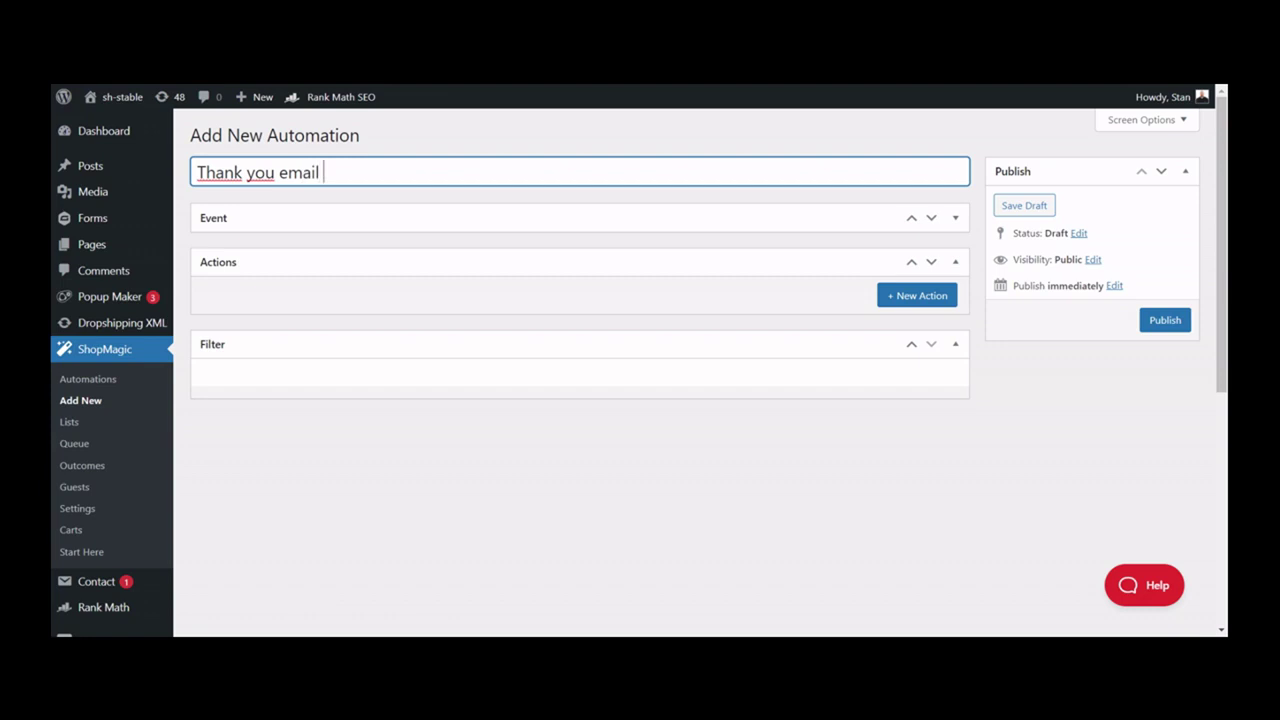
type("for my custome")
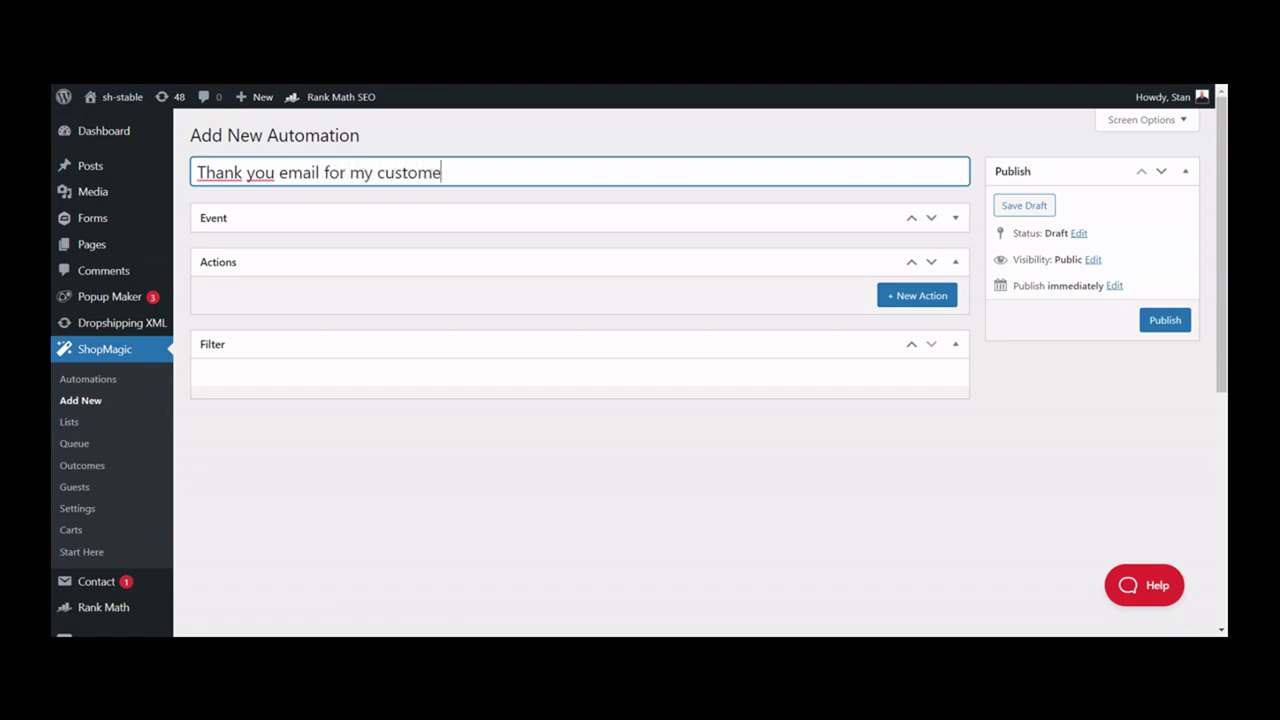
type("rs")
Expand the automation's event settings and set the triggering event to New Order
left_click(551, 218)
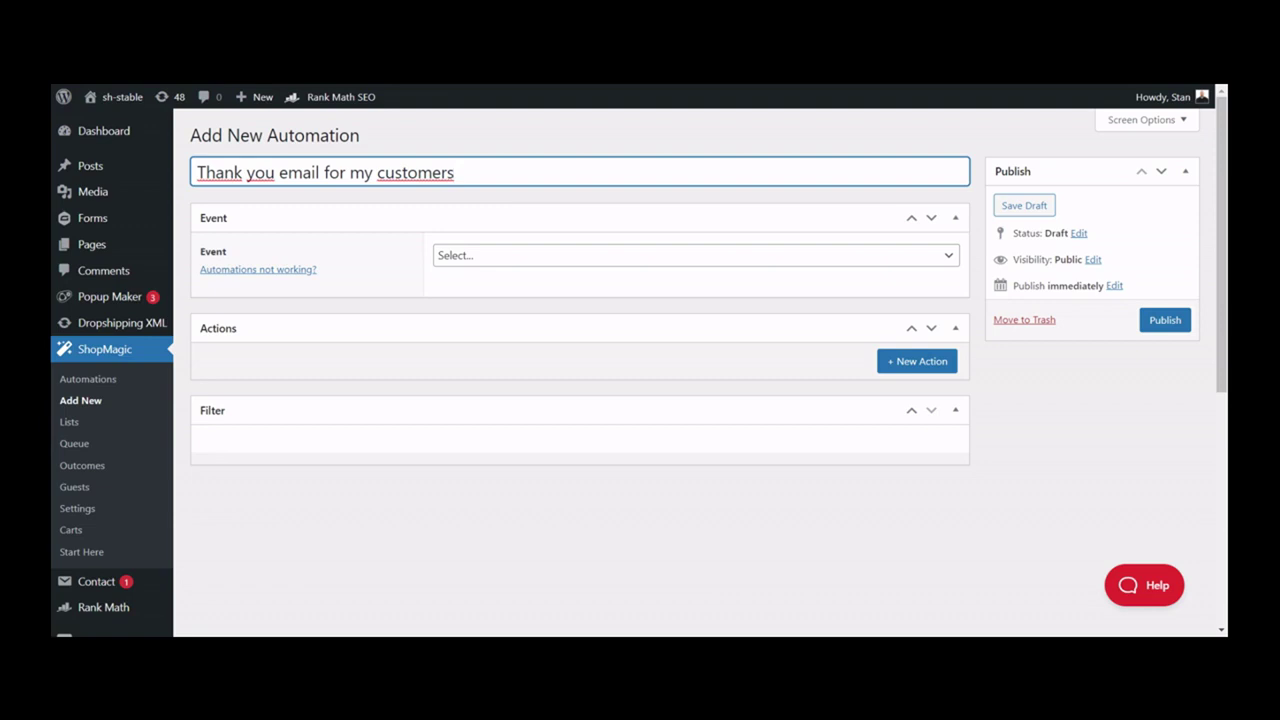
left_click(518, 264)
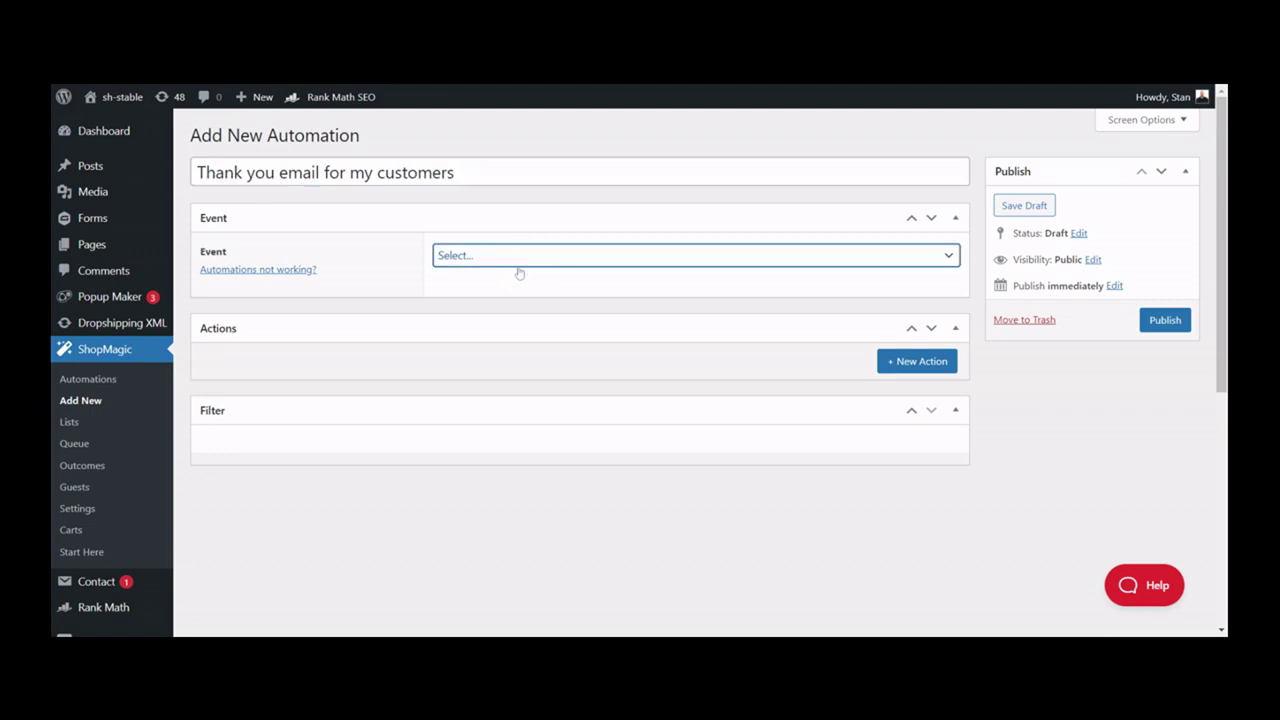
left_click(563, 457)
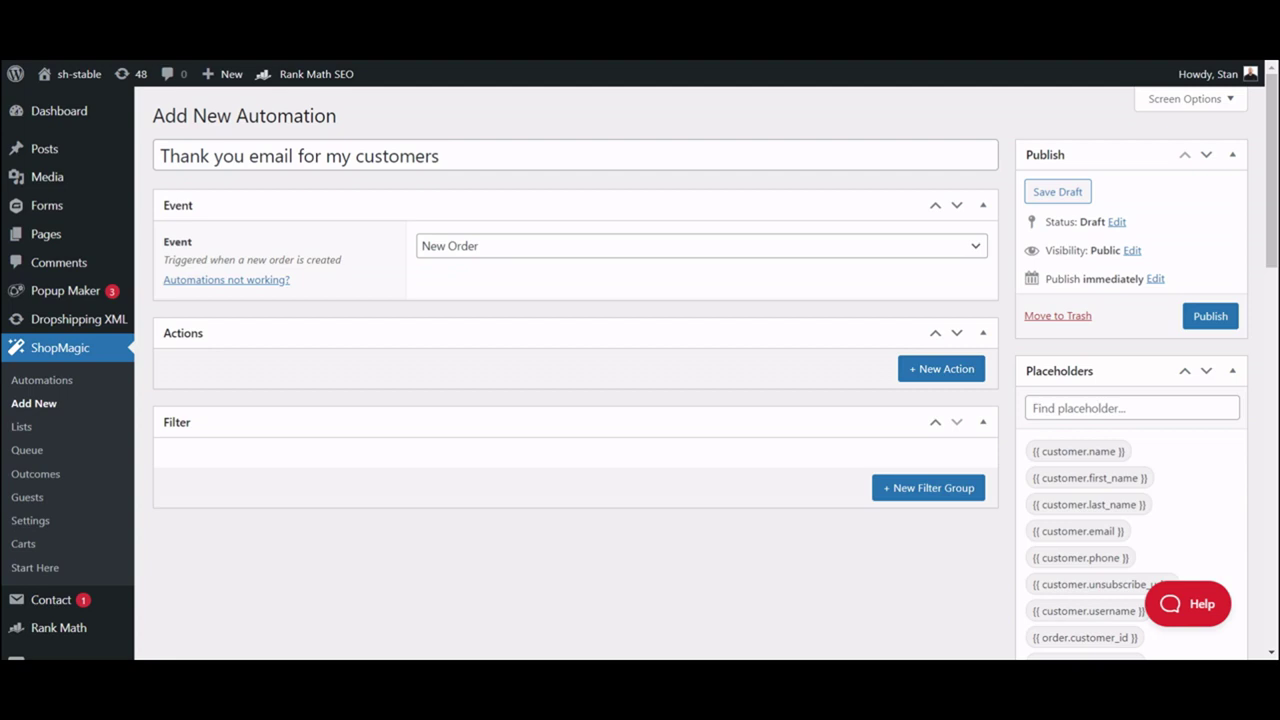
Add a first action to the automation and set its type to Send Email
left_click(926, 377)
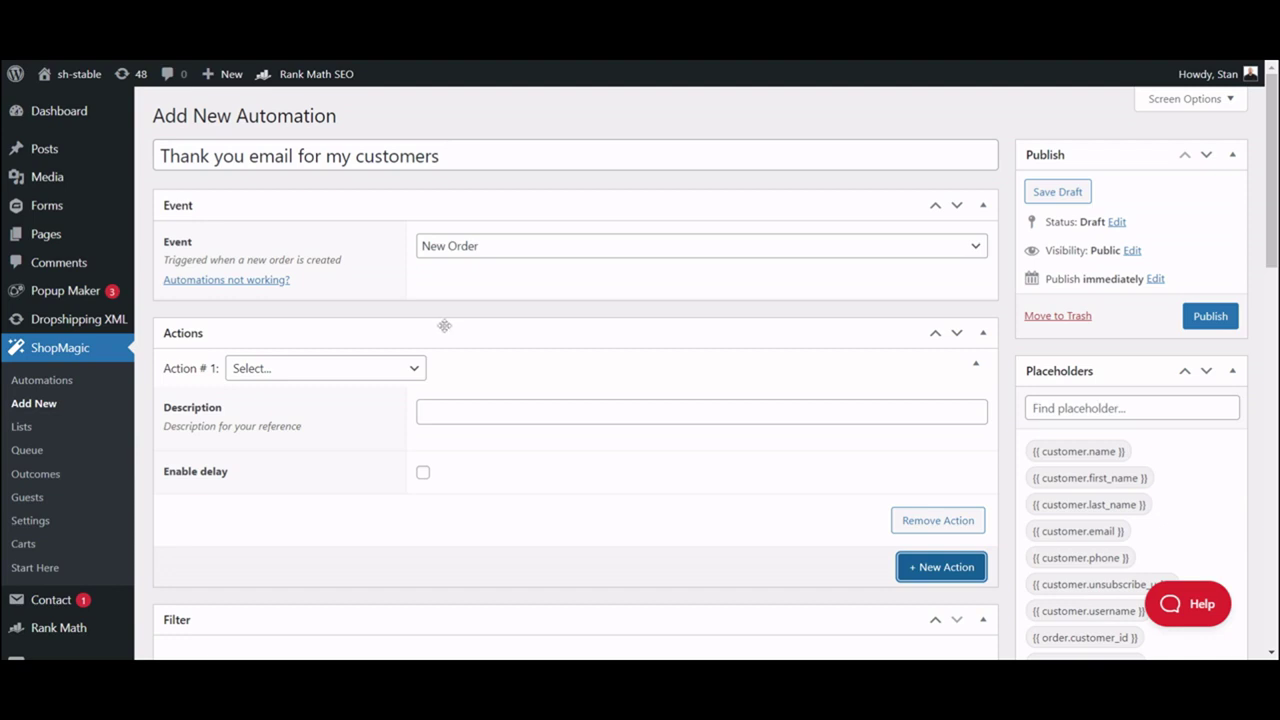
left_click(354, 372)
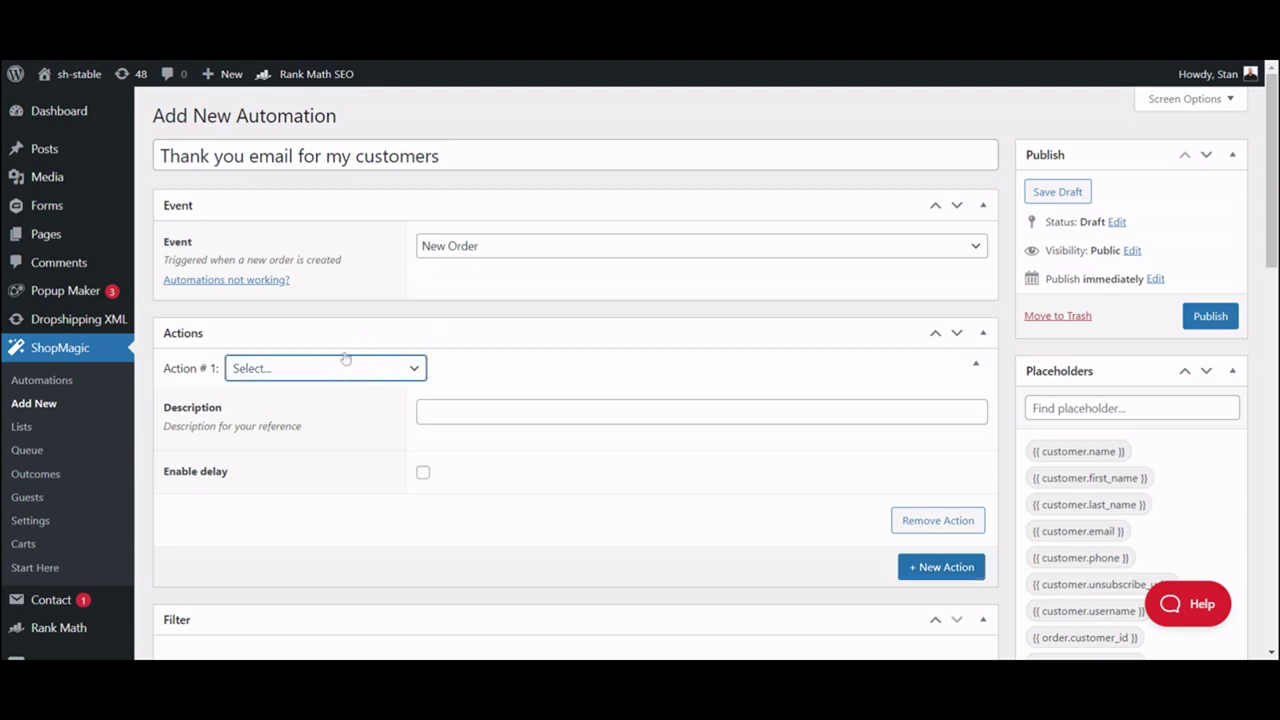
left_click(330, 110)
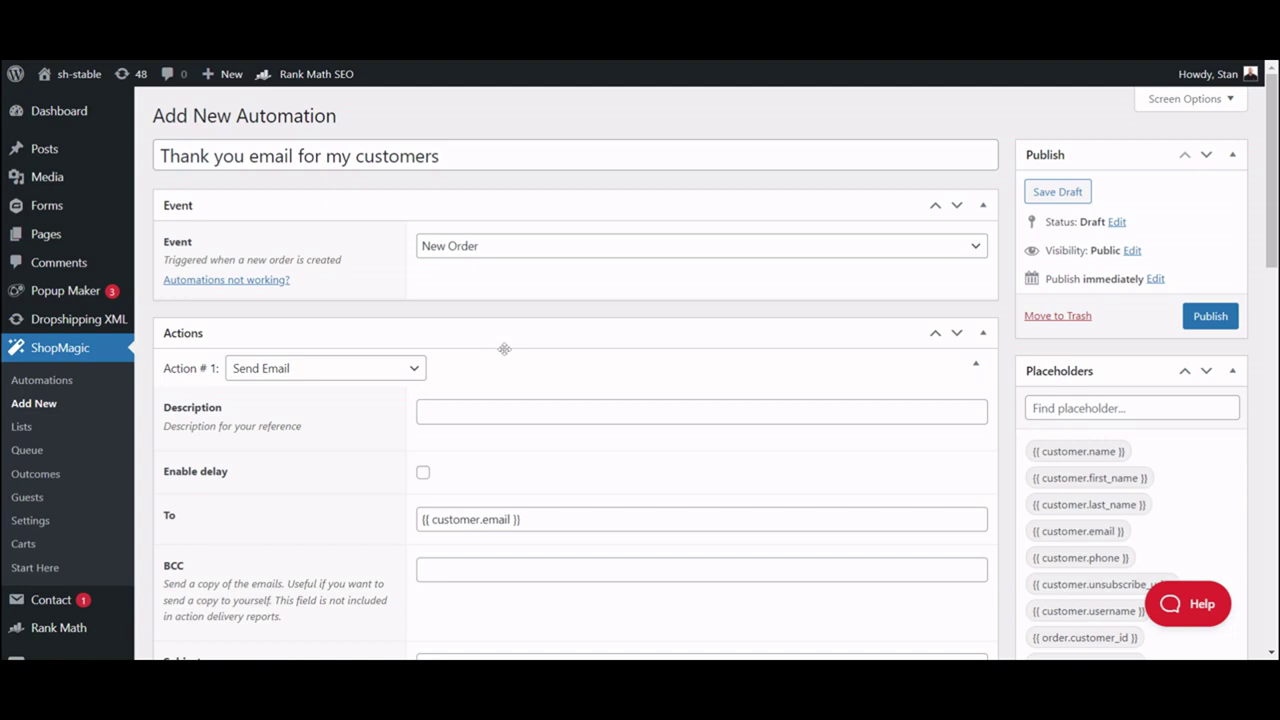
Examine the Send Email action's description, recipient, subject, heading, template, message and attachment fields, as well as the filter section
left_click(565, 408)
scroll(571, 394, "down", 1)
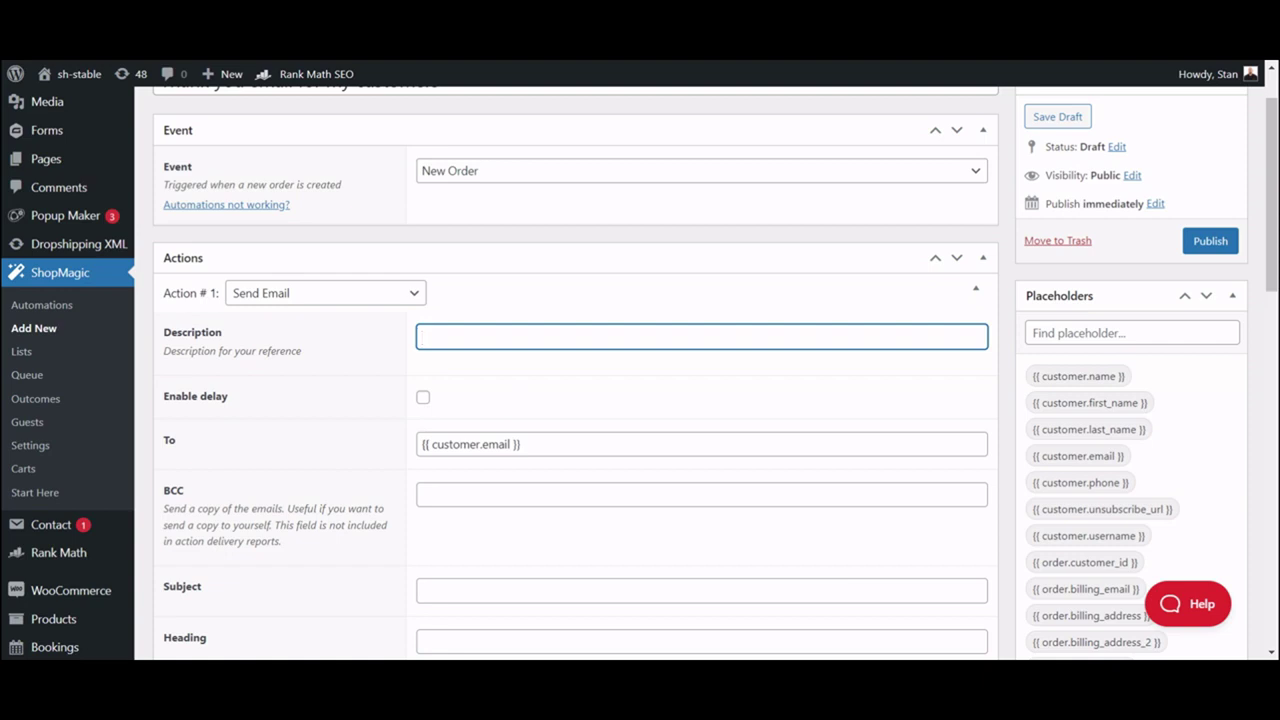
scroll(640, 373, "down", 2)
scroll(640, 373, "down", 2)
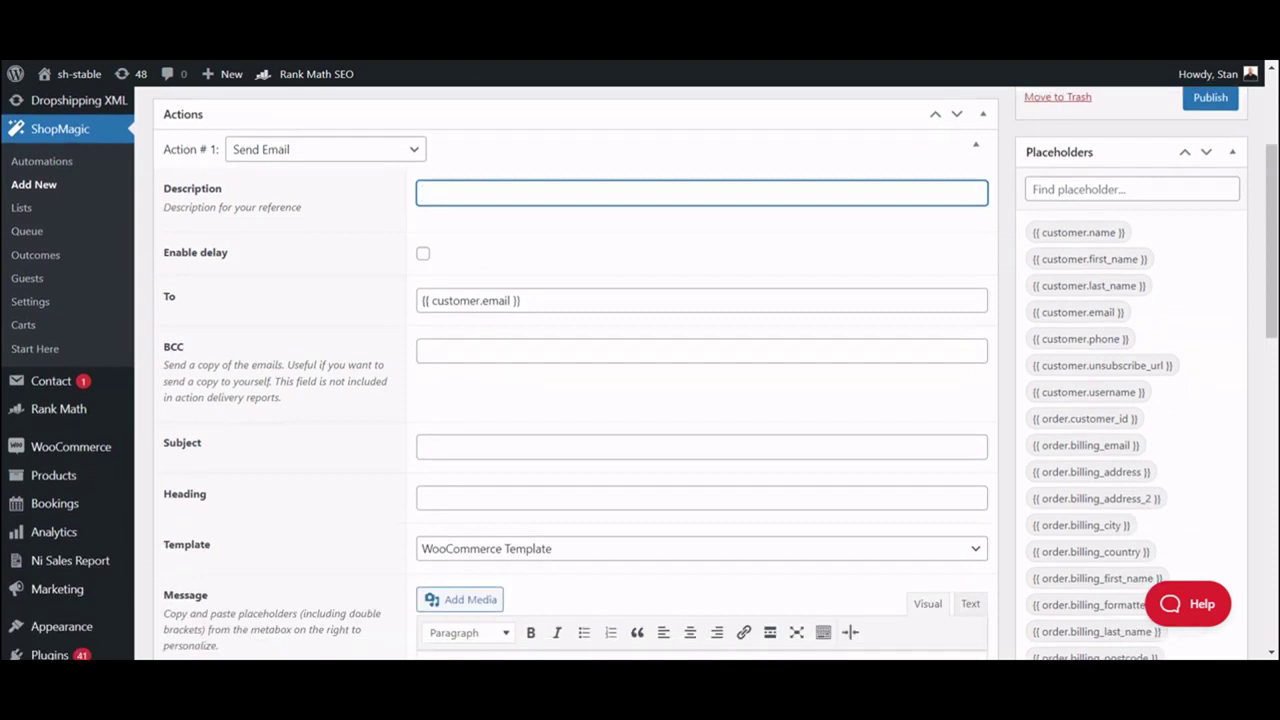
left_click(700, 443)
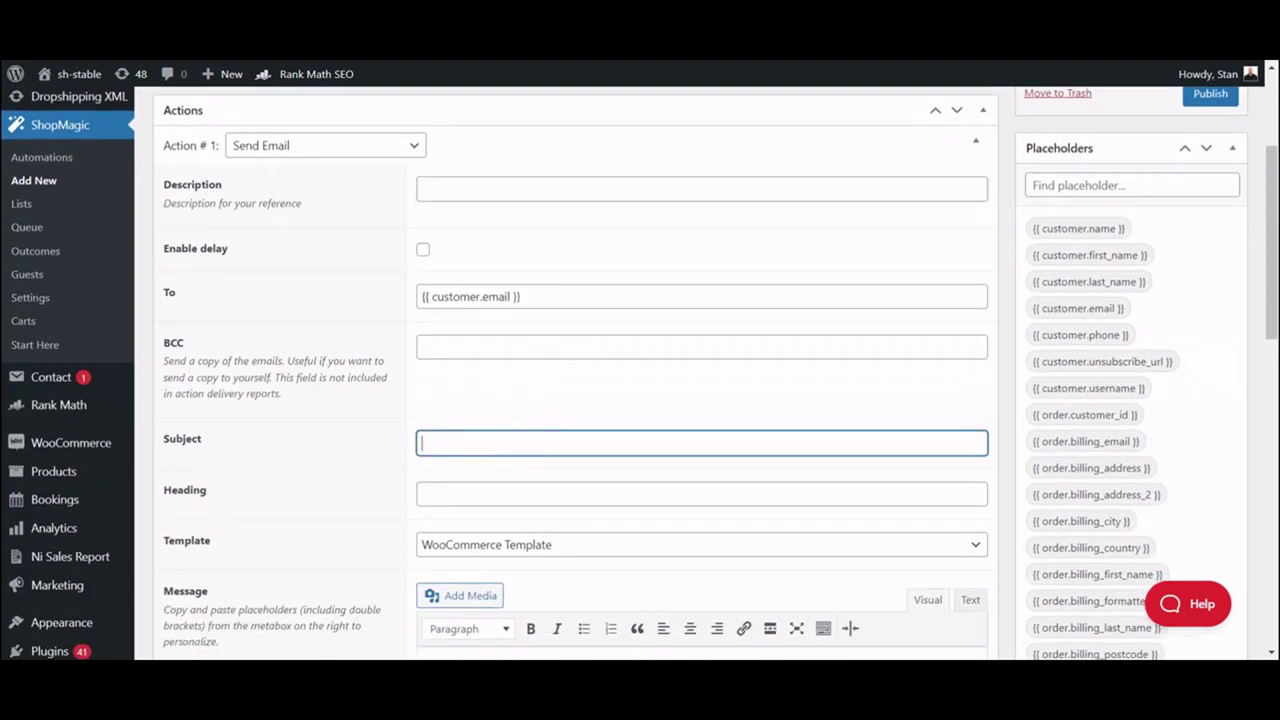
left_click(557, 492)
scroll(557, 492, "down", 1)
scroll(640, 373, "down", 3)
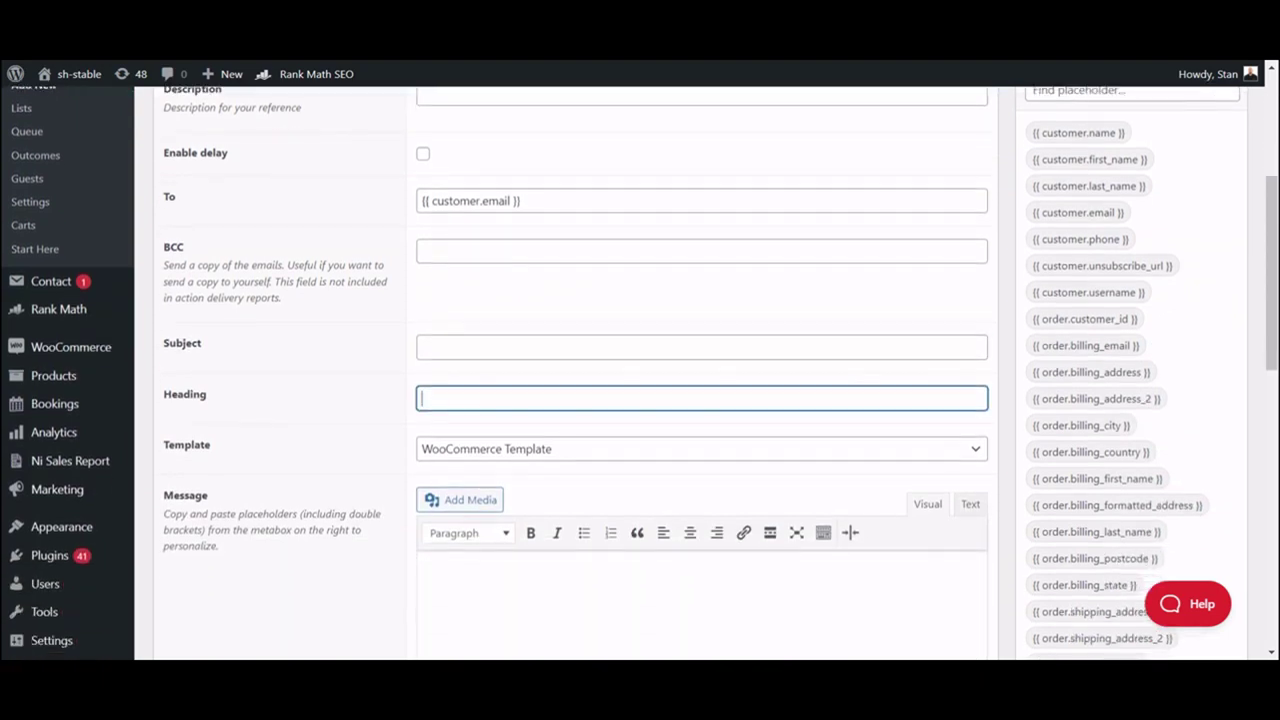
left_click(510, 508)
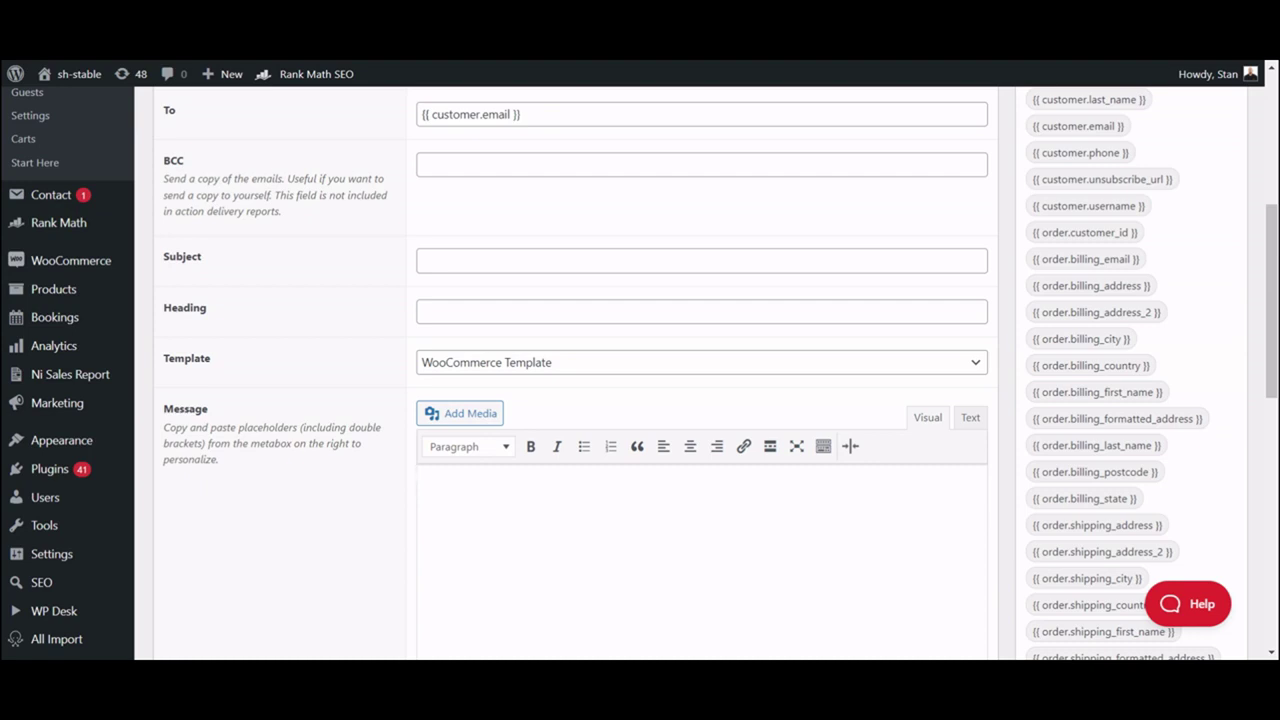
scroll(640, 400, "down", 1)
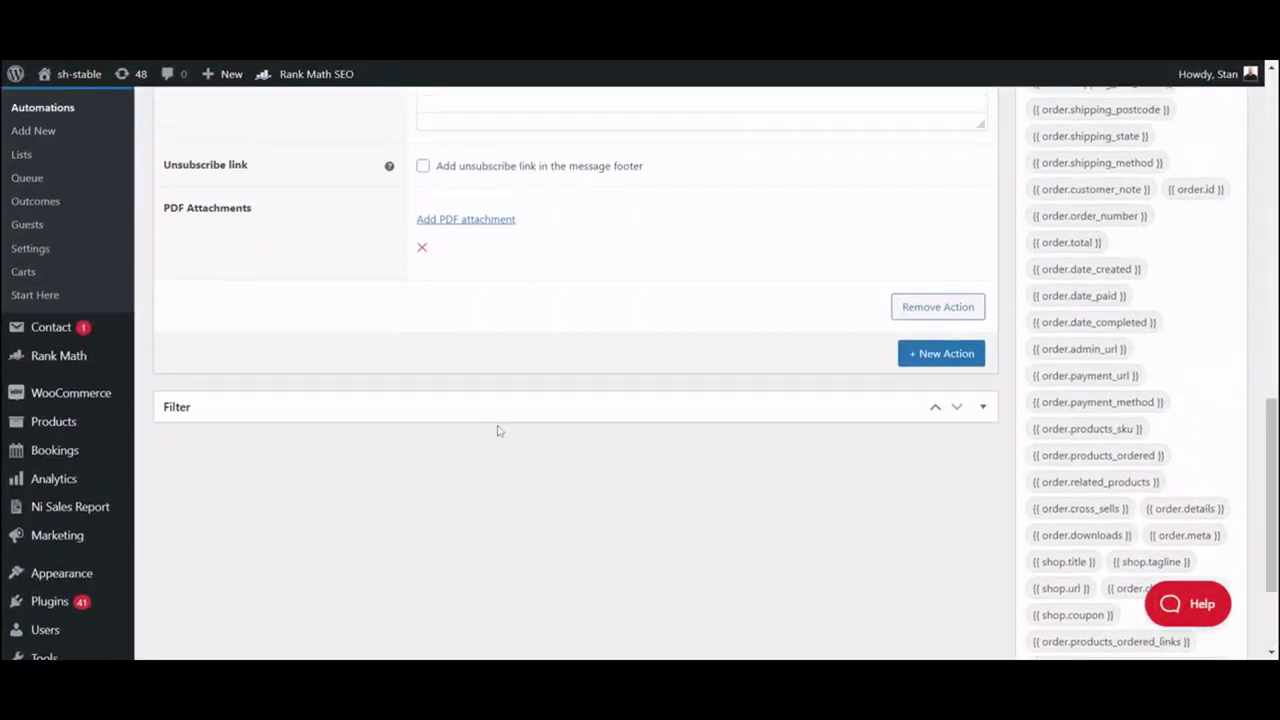
left_click(531, 407)
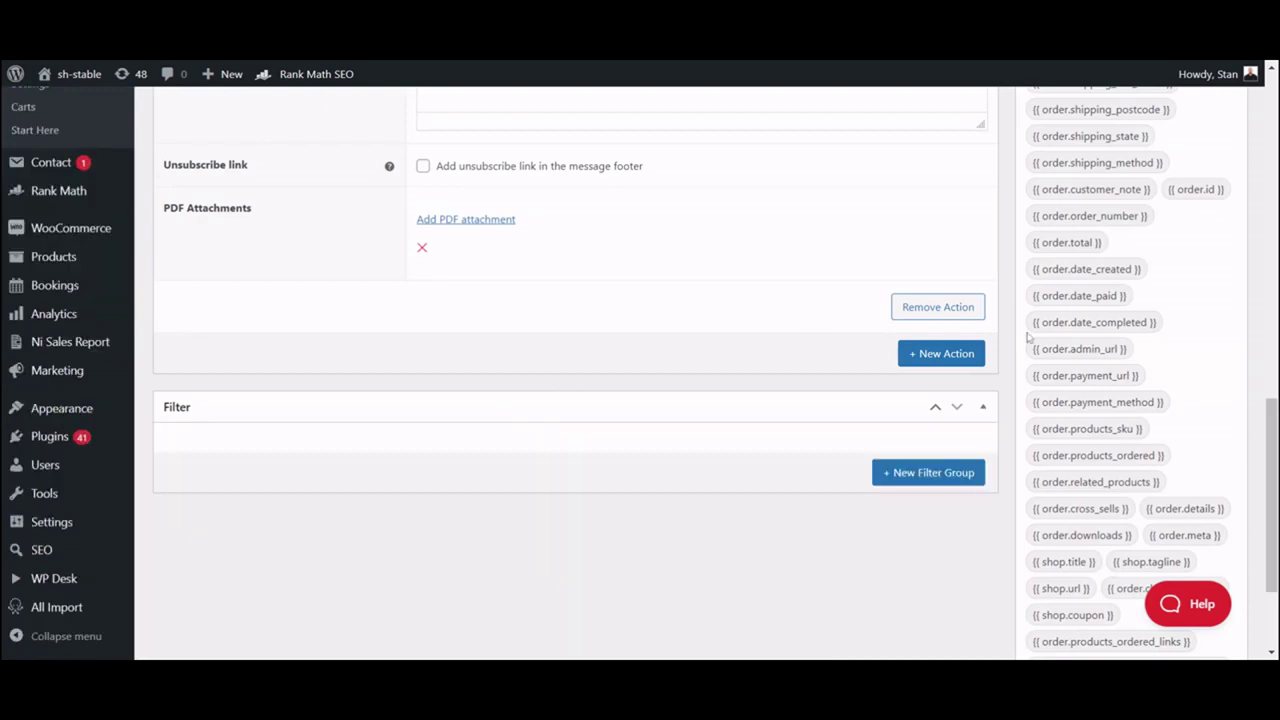
Save the thank you email automation as a draft
scroll(1030, 340, "up", 10)
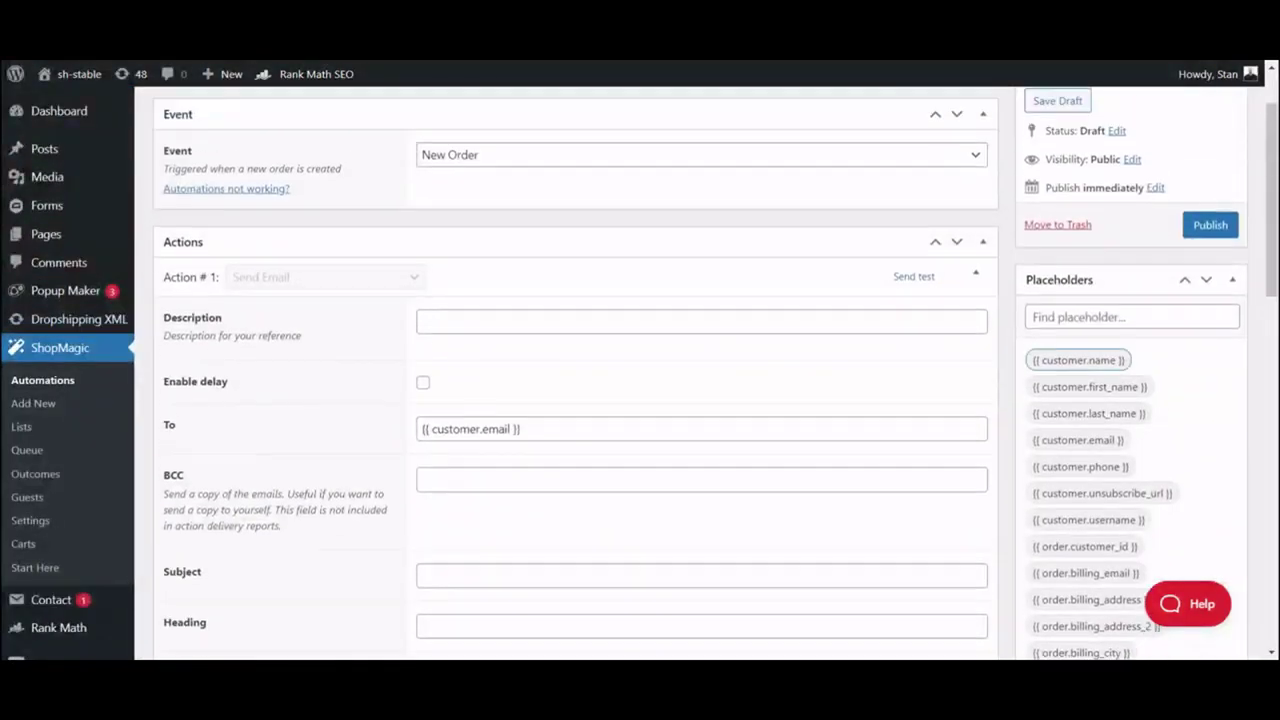
scroll(1028, 295, "up", 2)
left_click(1045, 193)
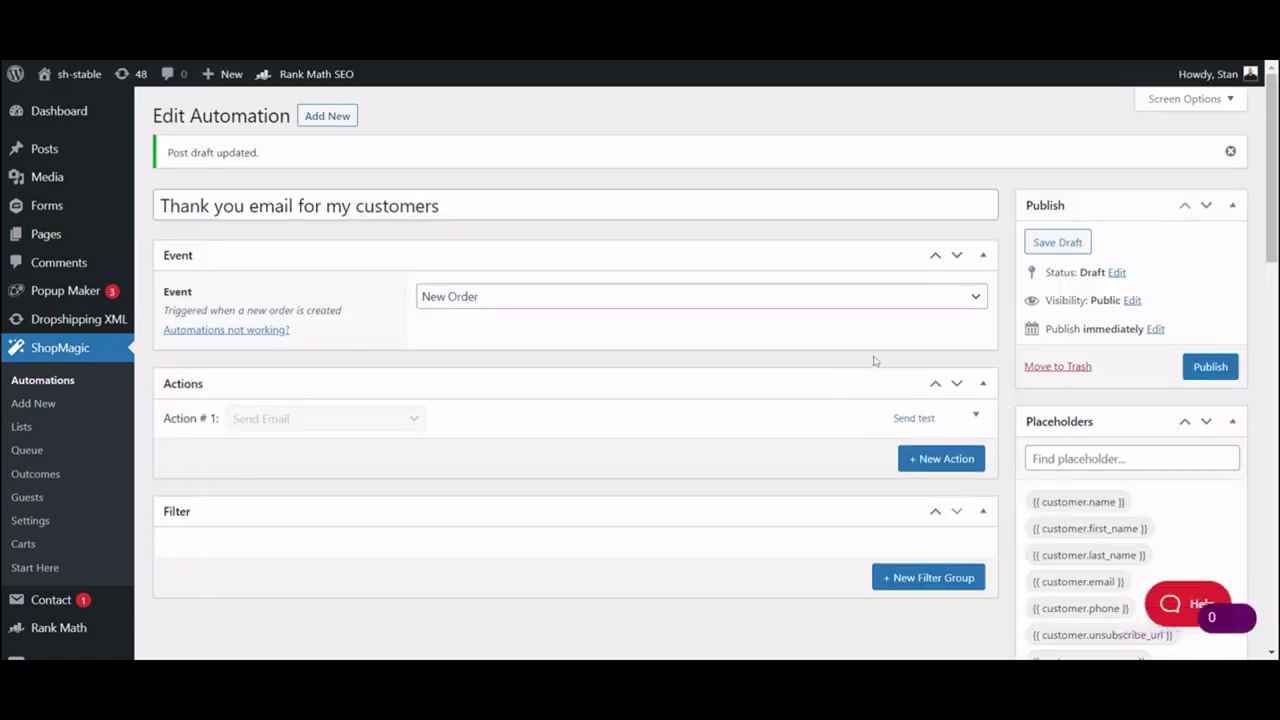
View the test email dialog of the Send Email action and close it without sending
left_click(913, 418)
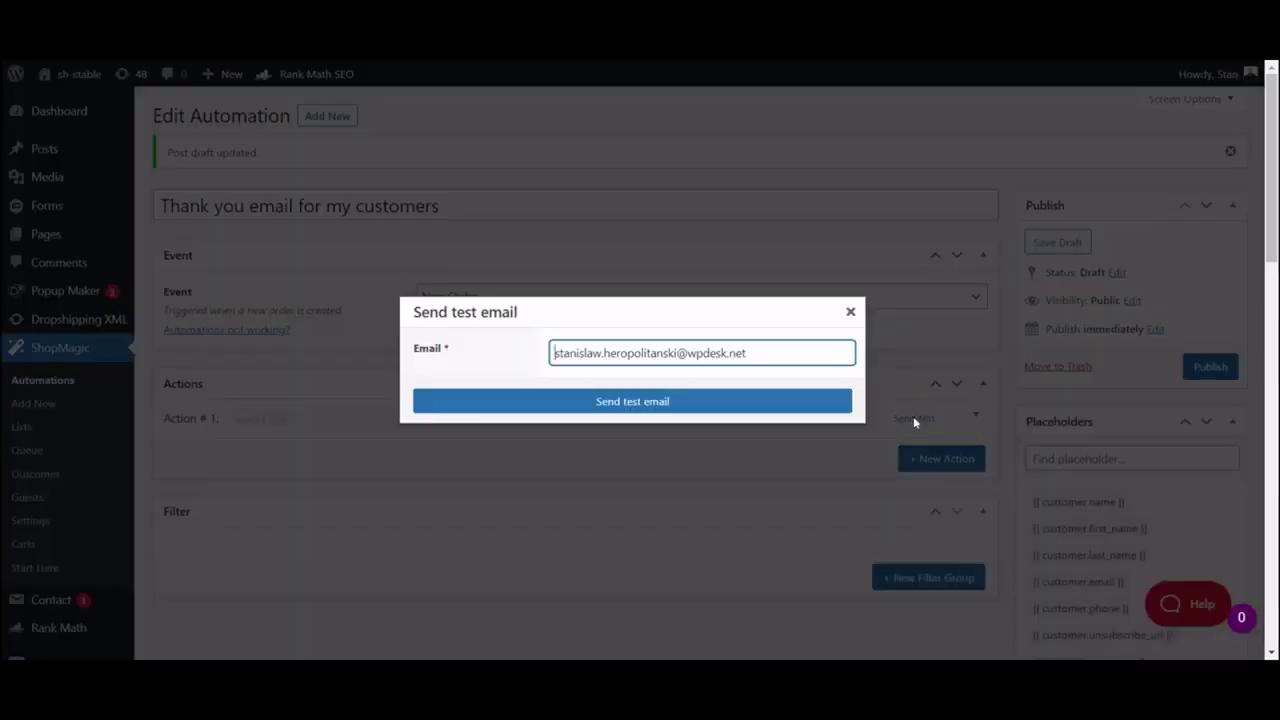
left_click(850, 313)
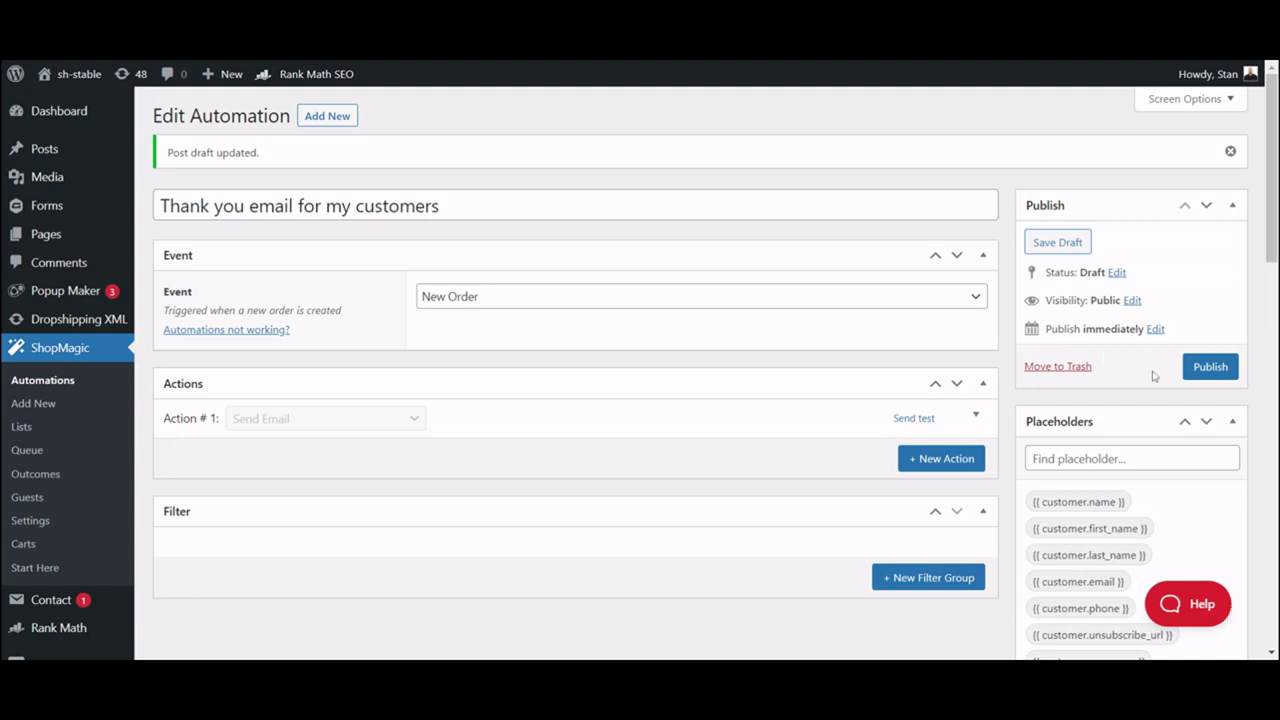
left_click(1165, 374)
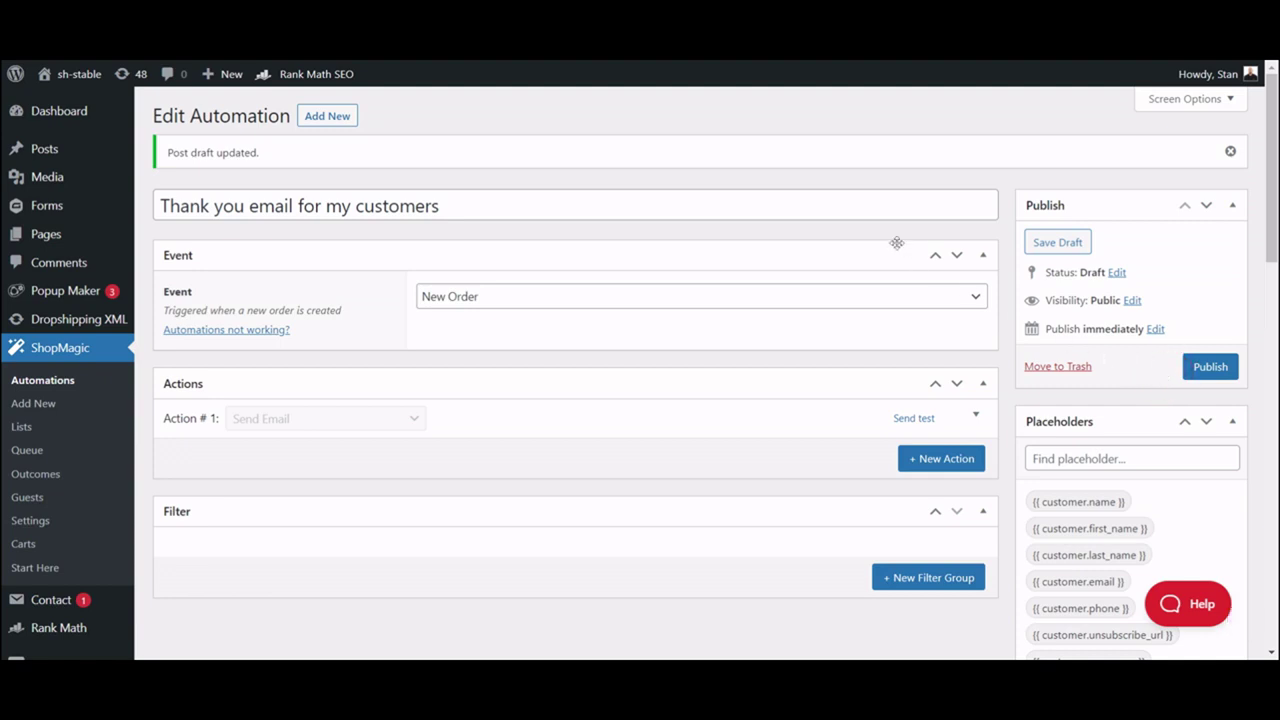